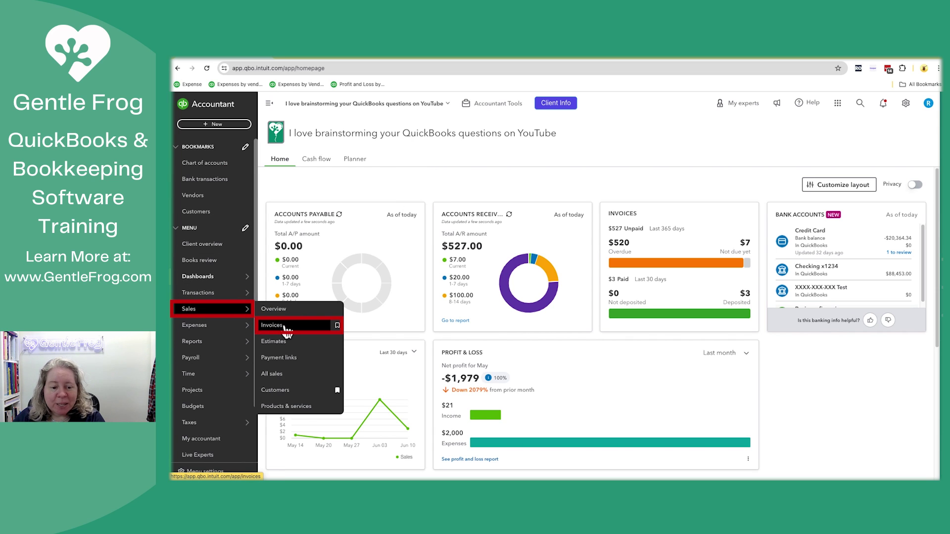
# Step: Go to Sales > Invoices and expand invoice 1004's extra actions beside Receive payment
pyautogui.click(285, 328)
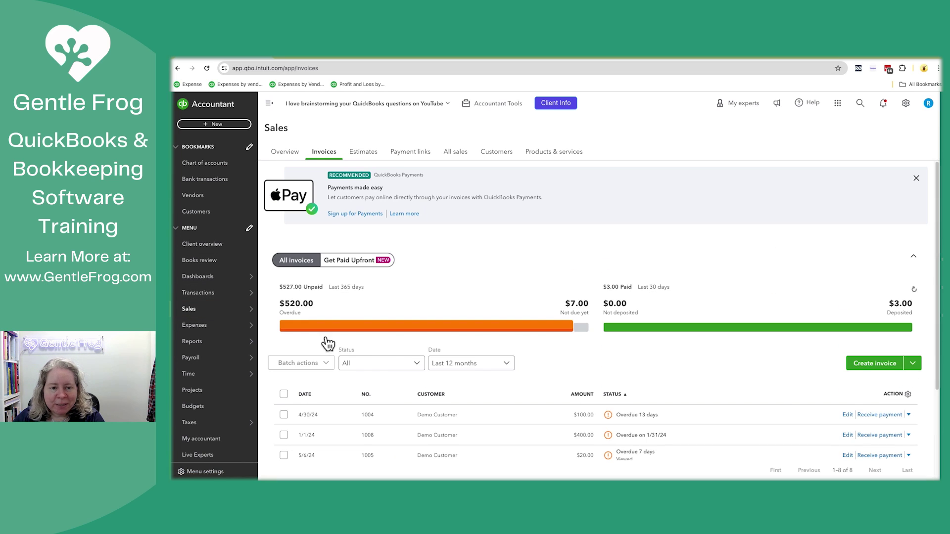
pyautogui.scroll(-2, 569, 412)
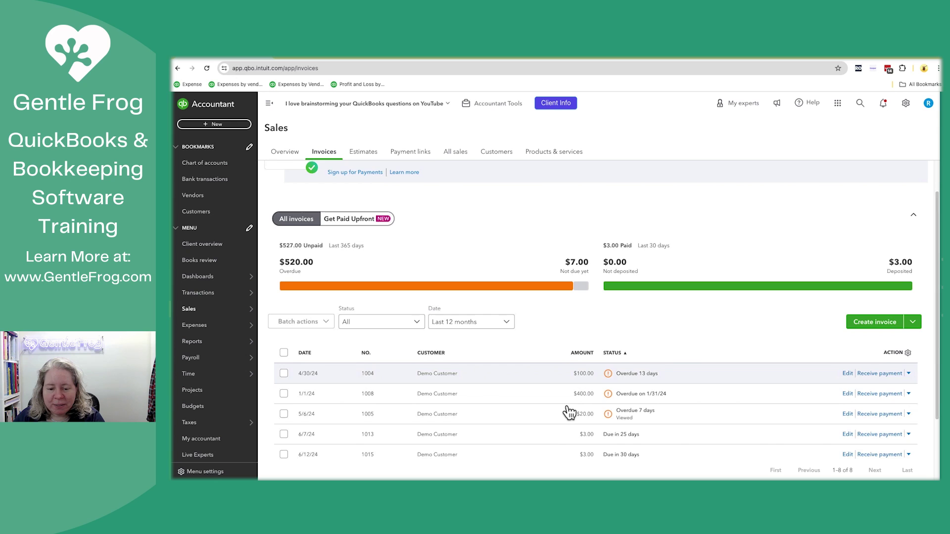
pyautogui.scroll(-1, 569, 412)
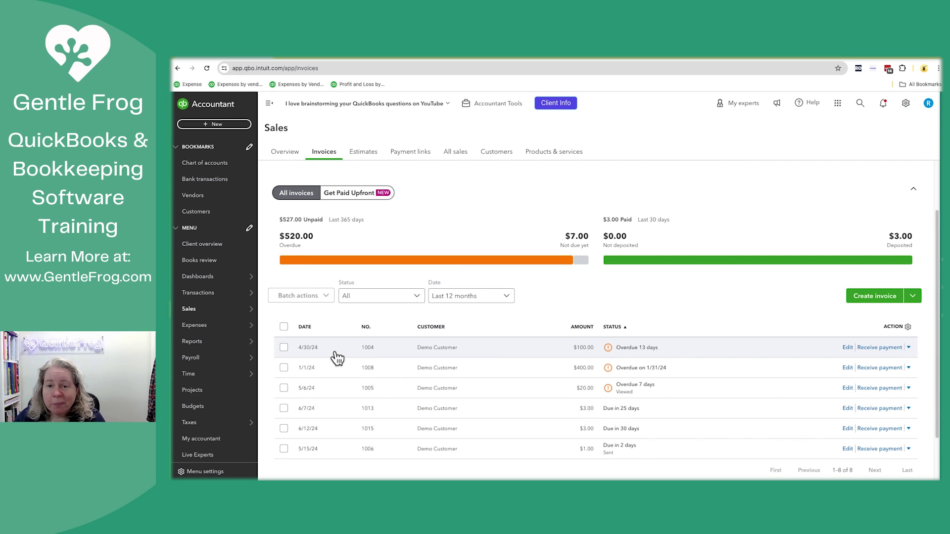
pyautogui.click(908, 347)
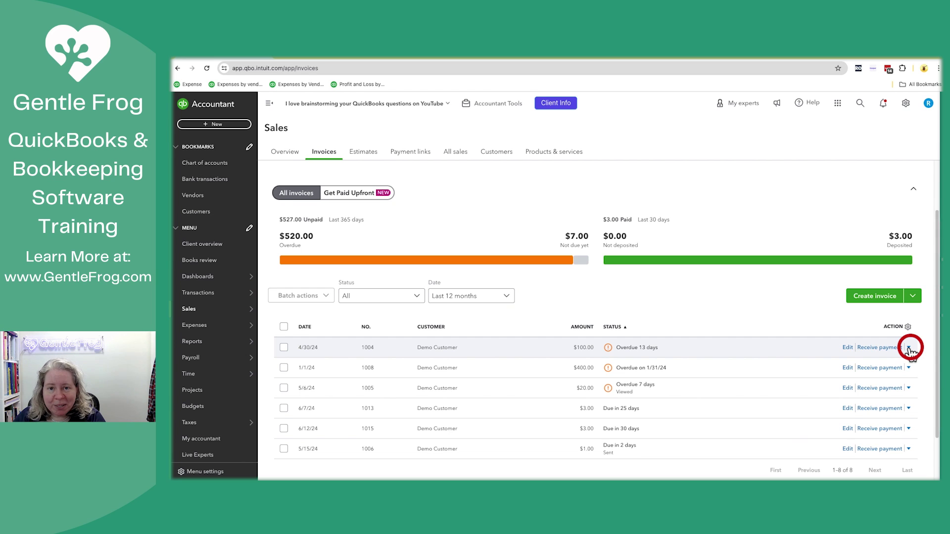
pyautogui.click(908, 348)
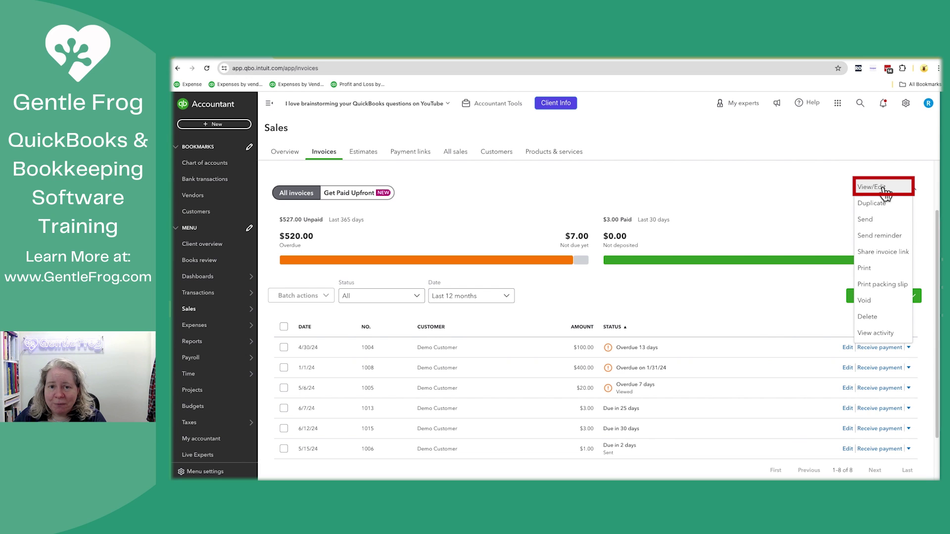
# Step: Open invoice 1004 via View/Edit, toggle its Manage panel, and show its Actions list
pyautogui.click(883, 189)
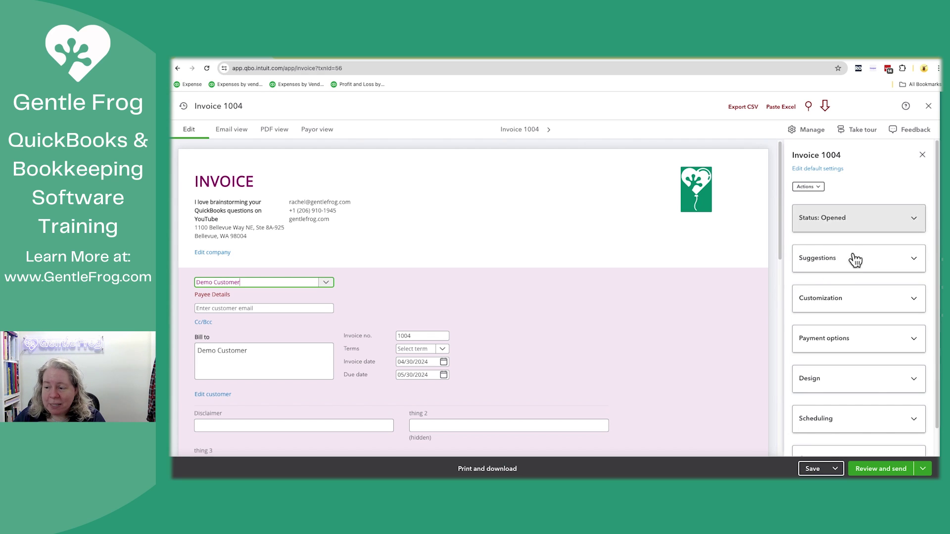
pyautogui.click(922, 155)
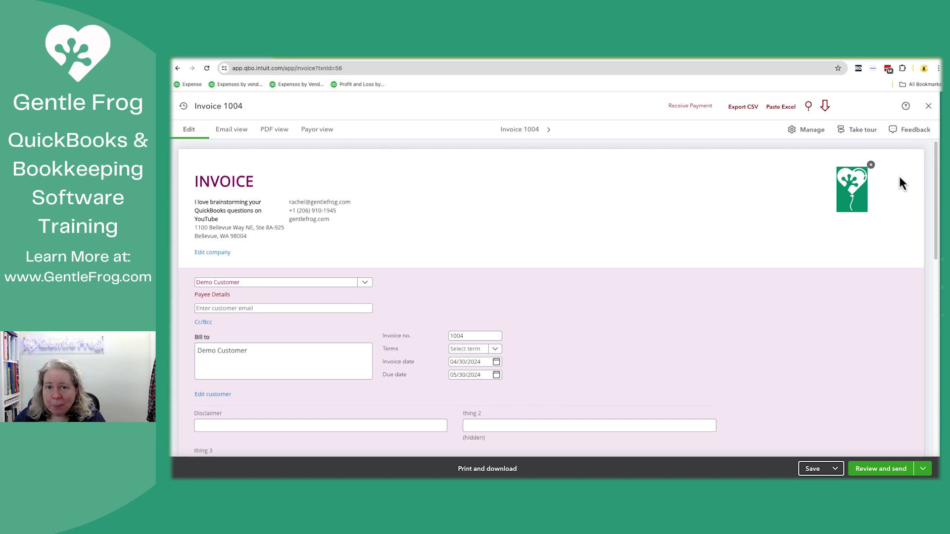
pyautogui.click(805, 141)
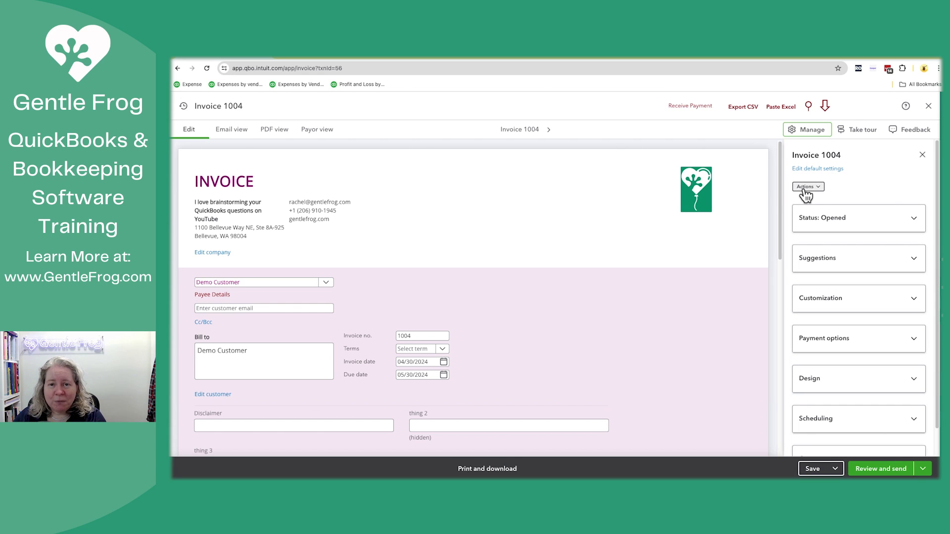
pyautogui.click(815, 187)
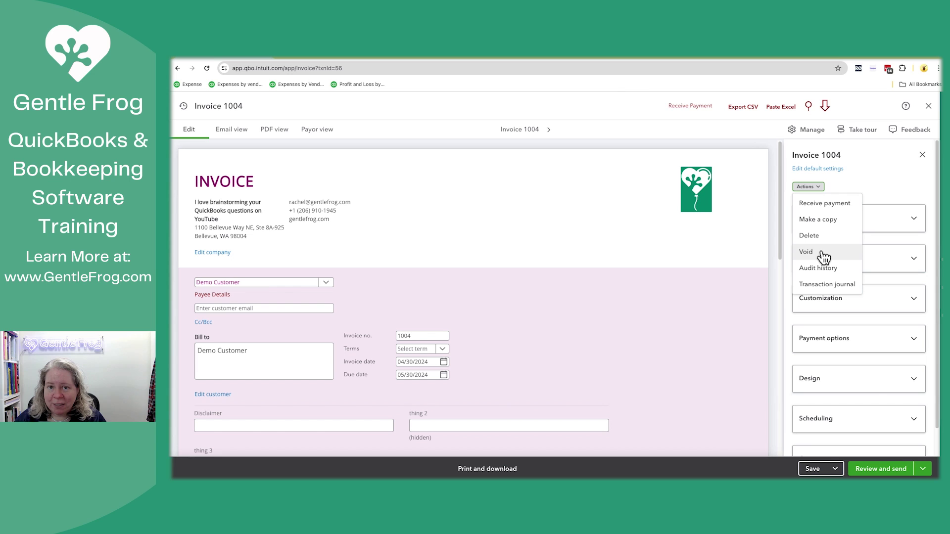
# Step: Dismiss the Actions list and scroll down to invoice 1004's line items
pyautogui.click(668, 316)
pyautogui.scroll(-2, 674, 326)
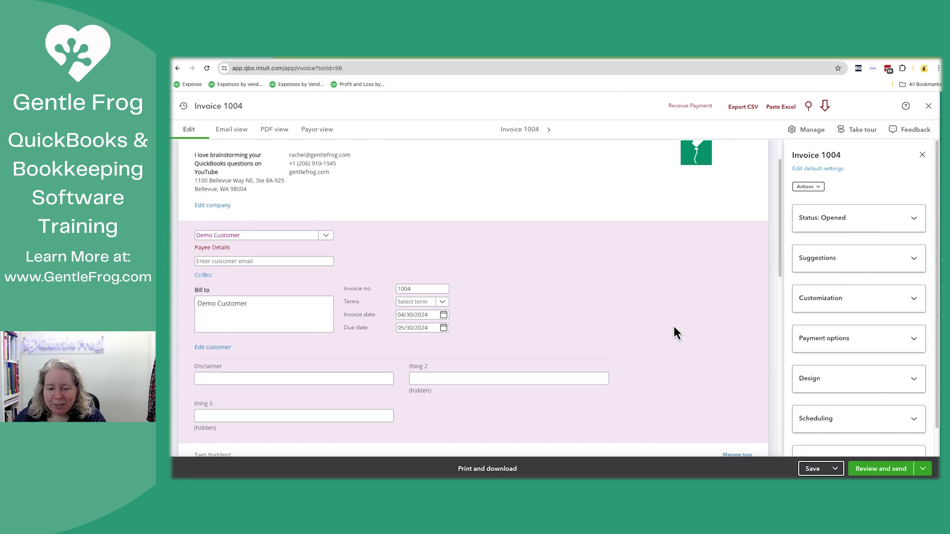
pyautogui.scroll(-3, 674, 326)
pyautogui.scroll(-2, 673, 325)
pyautogui.click(672, 324)
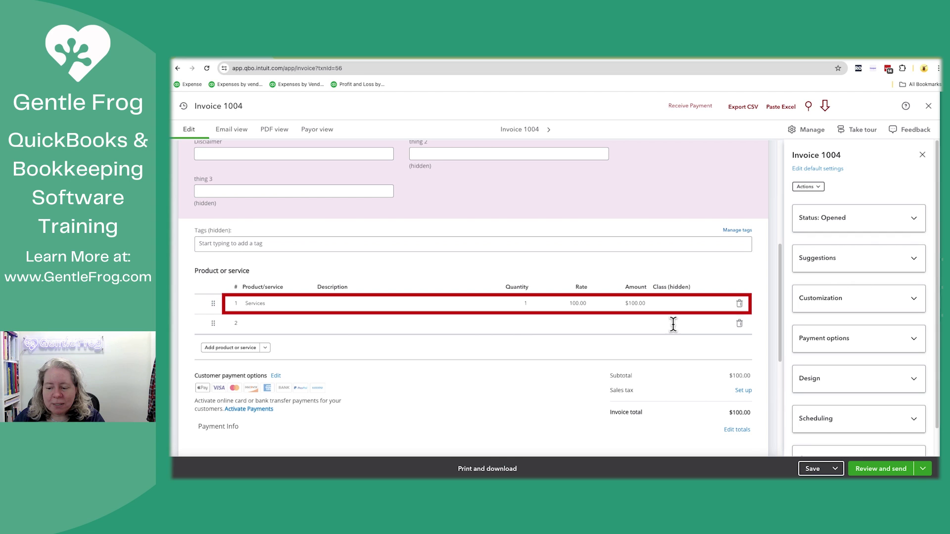
# Step: Void invoice 1004 from Actions and confirm in the dialog
pyautogui.click(816, 188)
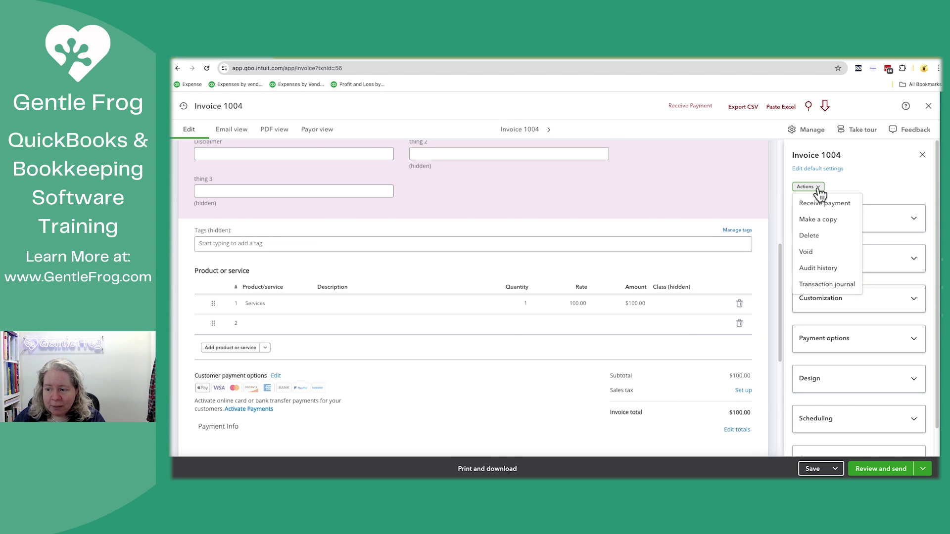
pyautogui.click(806, 251)
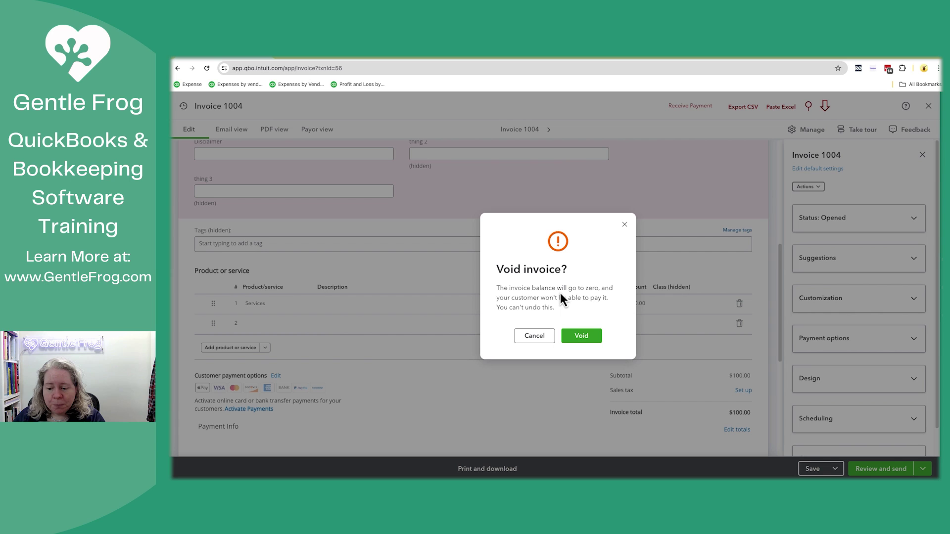
pyautogui.click(582, 336)
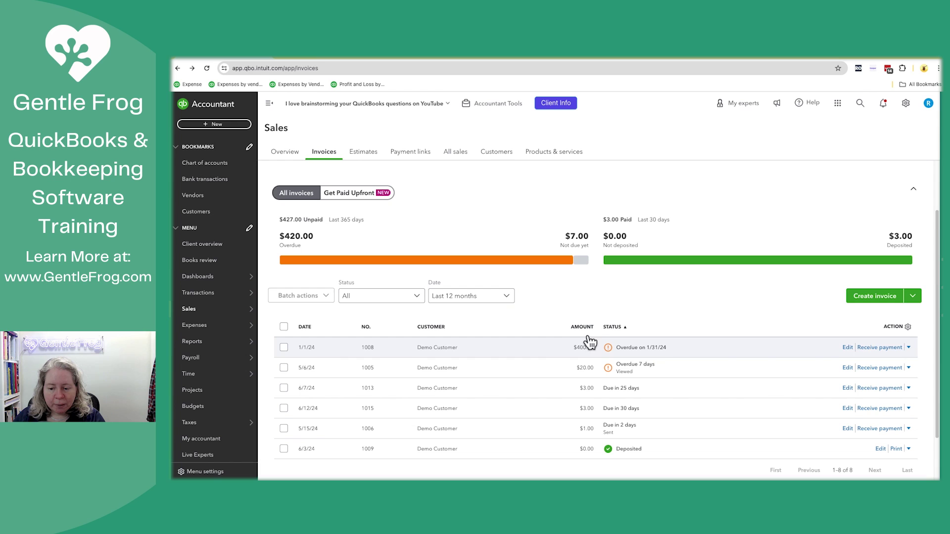
# Step: Reopen voided invoice 1004 from Recent transactions in the search panel
pyautogui.click(862, 105)
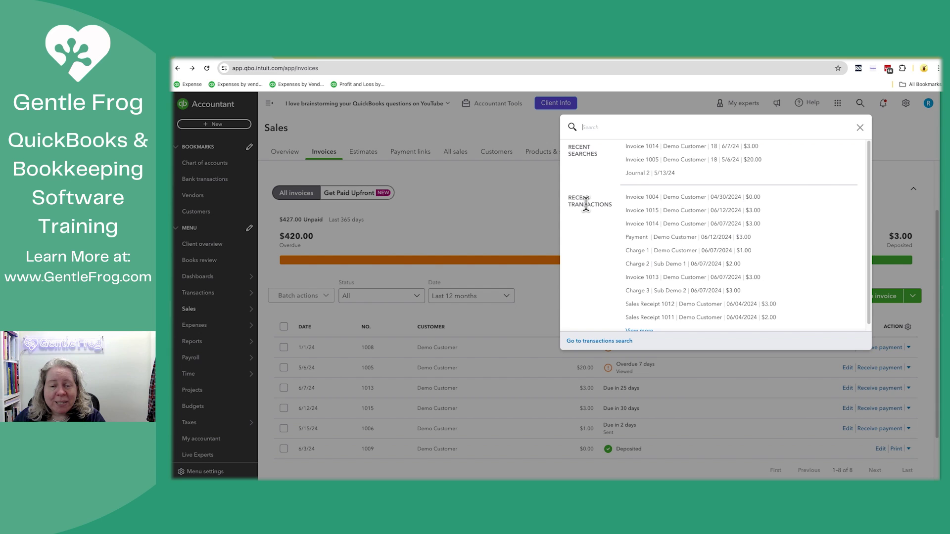
pyautogui.click(756, 198)
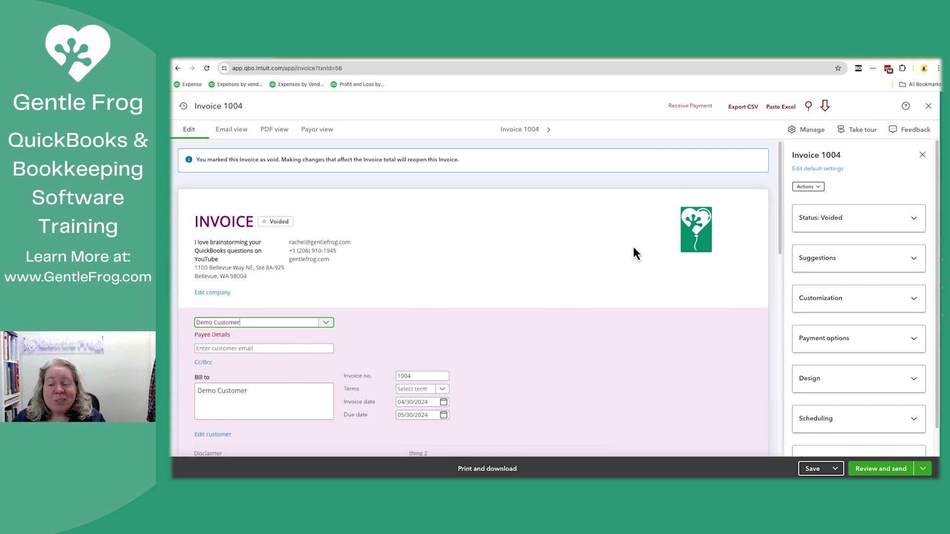
pyautogui.scroll(-2, 633, 248)
pyautogui.scroll(-3, 634, 247)
pyautogui.scroll(-3, 633, 247)
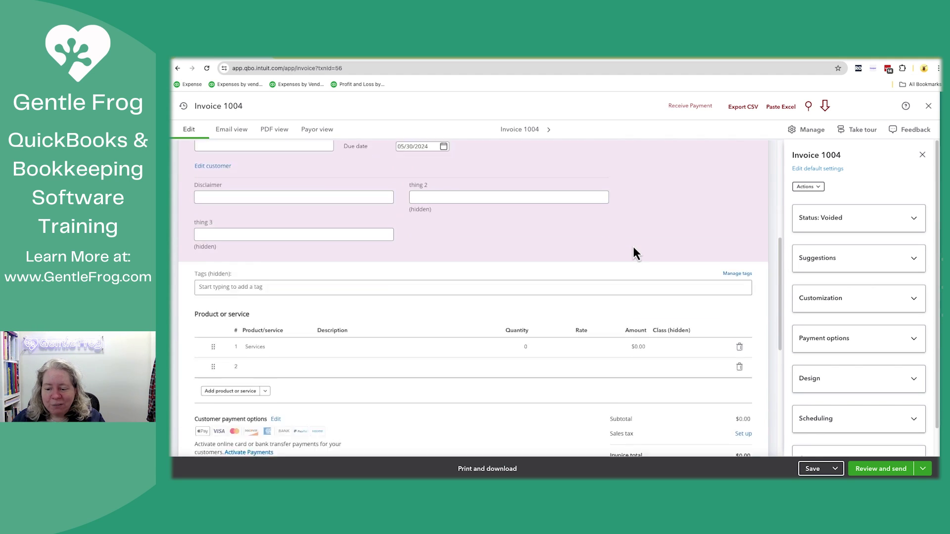
pyautogui.click(520, 291)
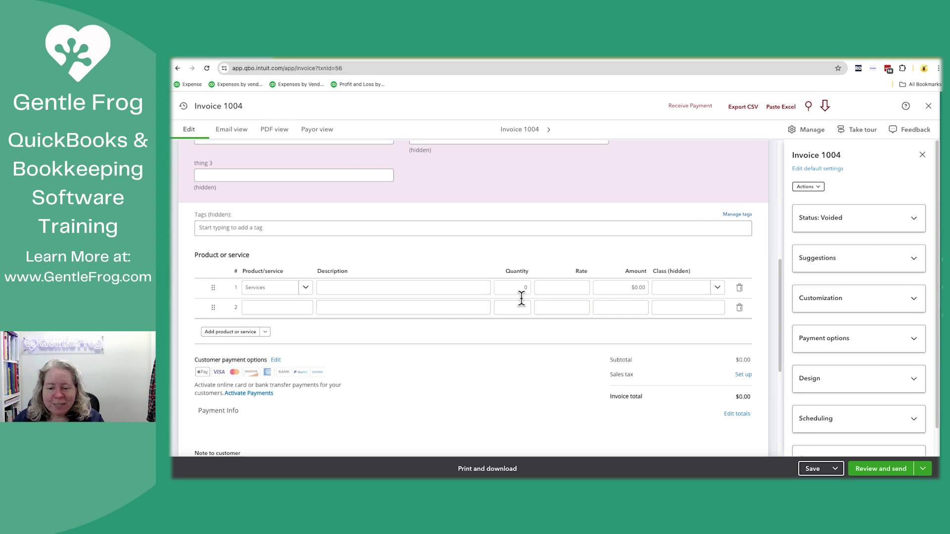
pyautogui.click(639, 286)
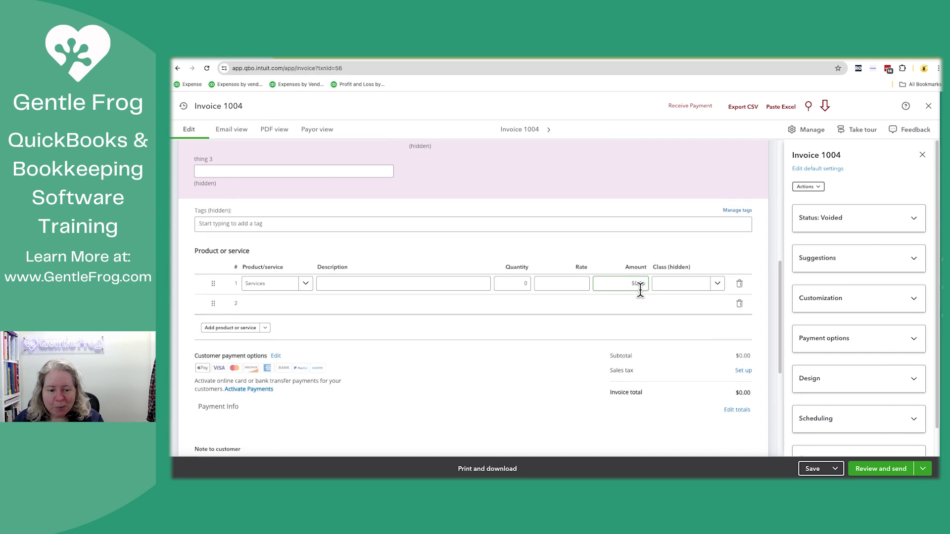
pyautogui.scroll(-3, 641, 294)
pyautogui.scroll(-3, 641, 292)
pyautogui.scroll(-1, 456, 349)
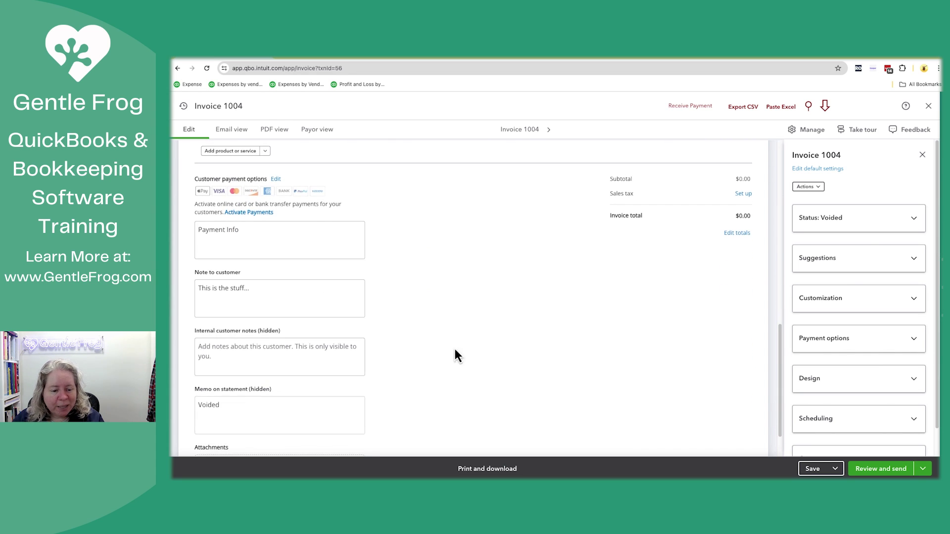
pyautogui.scroll(-1, 298, 394)
pyautogui.click(297, 394)
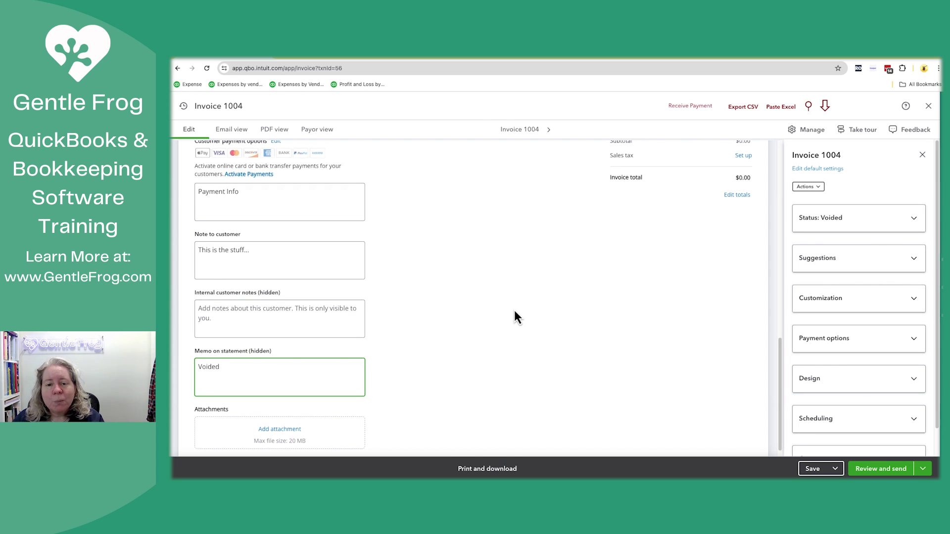
pyautogui.scroll(2, 515, 312)
pyautogui.scroll(2, 514, 312)
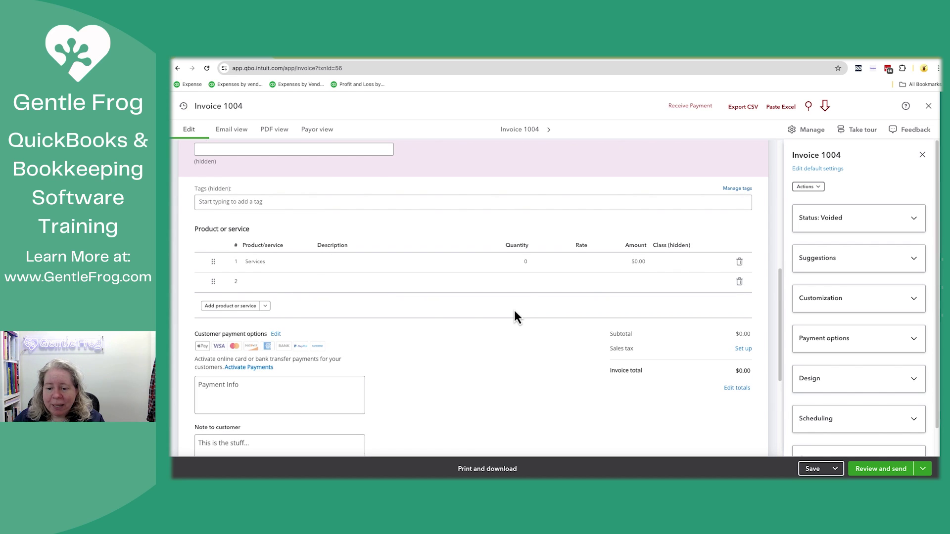
# Step: Restore the Services line to quantity 1 and rate 100, then save invoice 1004
pyautogui.click(524, 261)
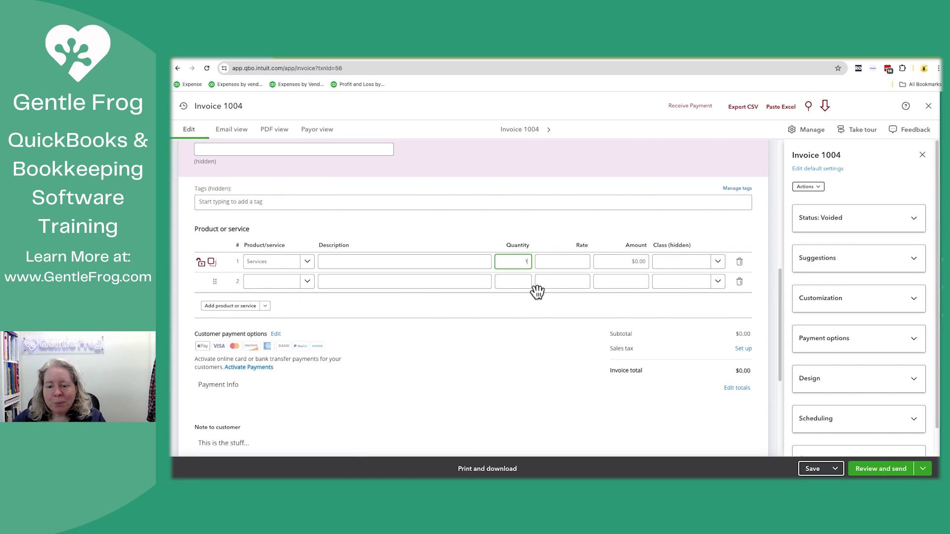
pyautogui.press('Tab')
pyautogui.write('100')
pyautogui.press('Tab')
pyautogui.press('Tab')
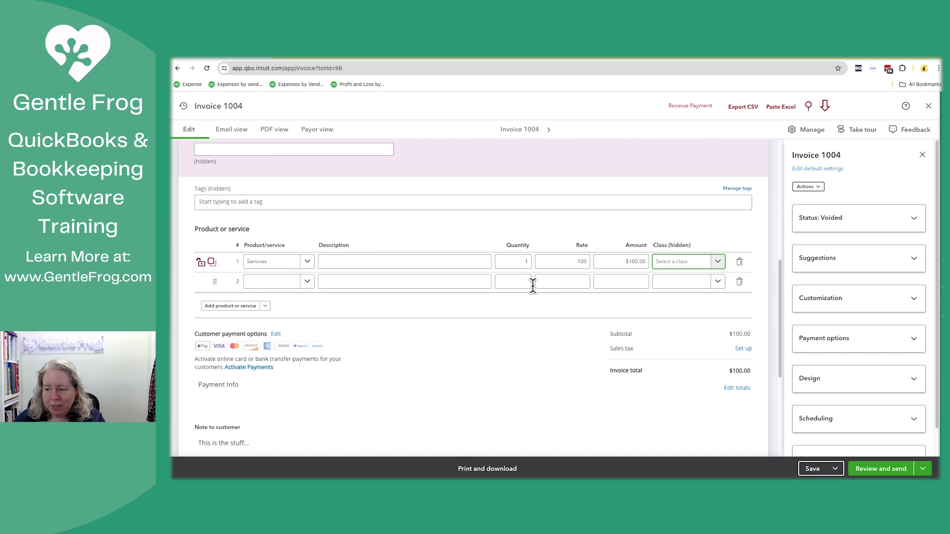
pyautogui.click(470, 341)
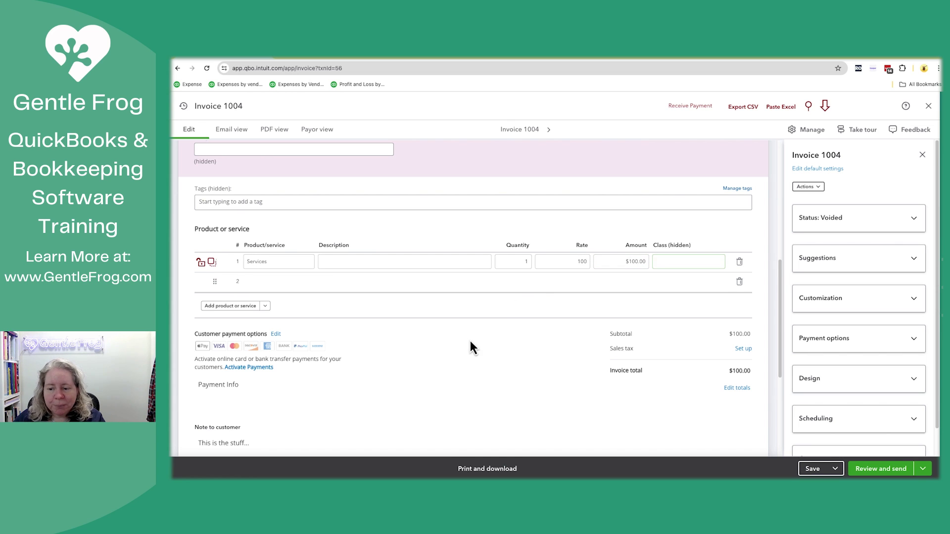
pyautogui.click(810, 469)
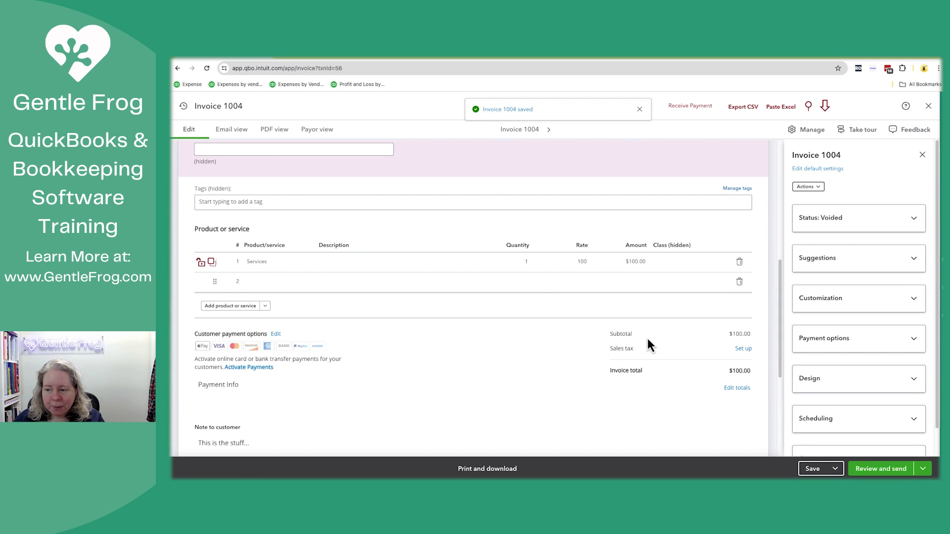
# Step: Reload the invoice page to confirm its status now reads Opened
pyautogui.click(845, 221)
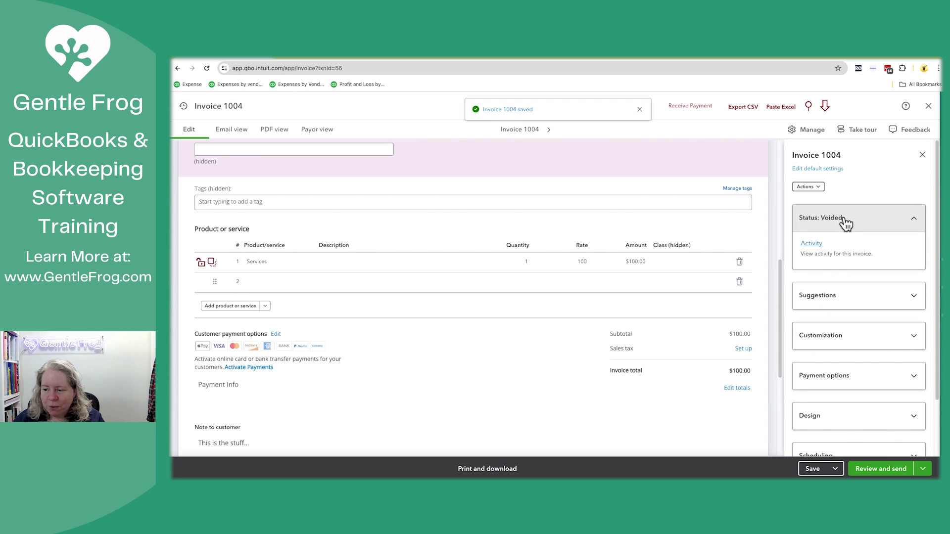
pyautogui.click(840, 220)
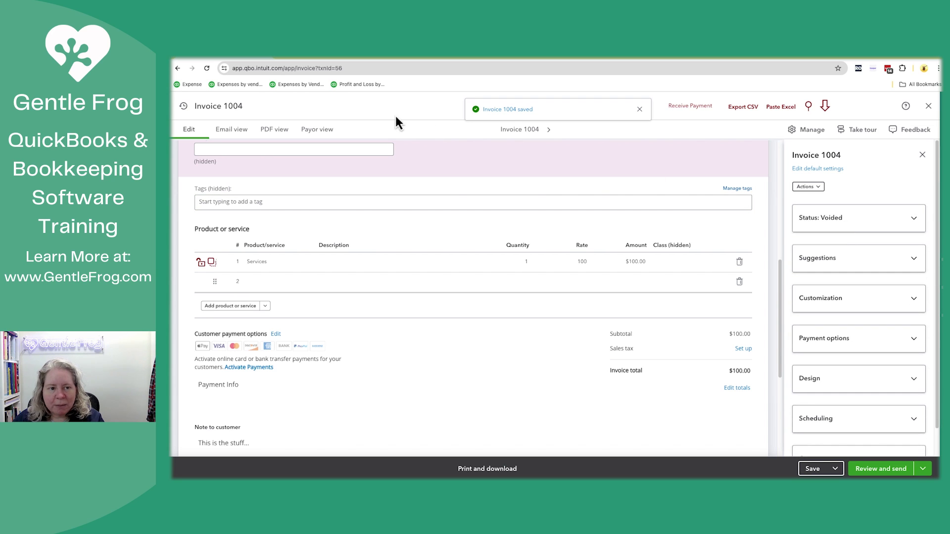
pyautogui.click(207, 69)
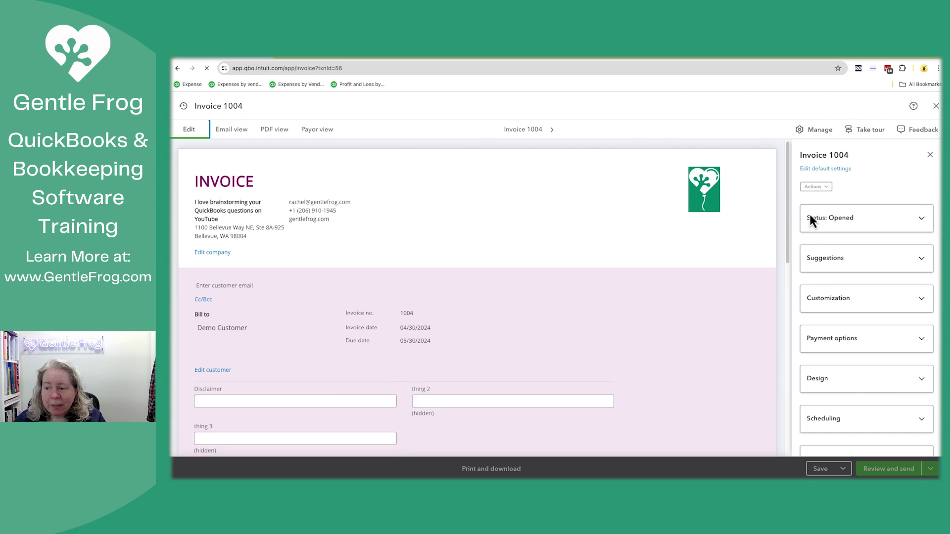
pyautogui.scroll(-5, 696, 281)
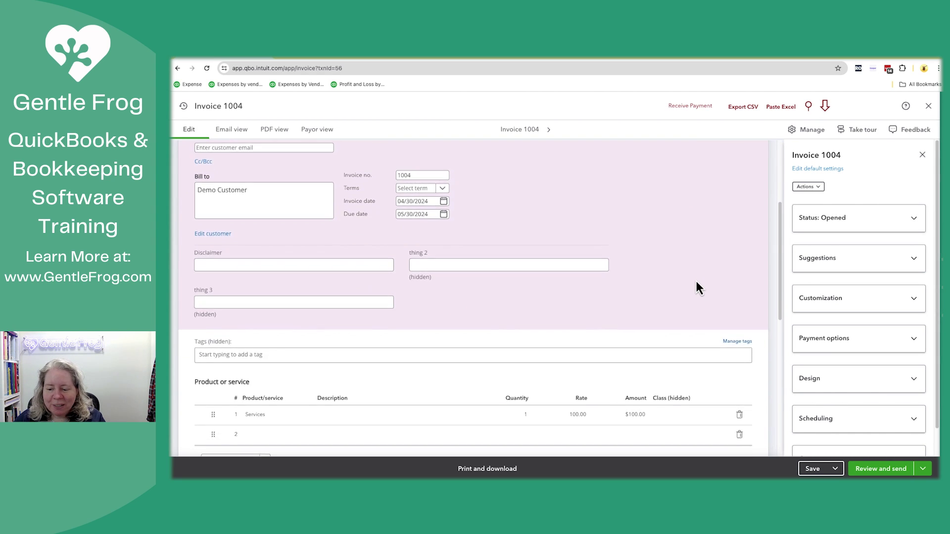
pyautogui.scroll(-5, 538, 381)
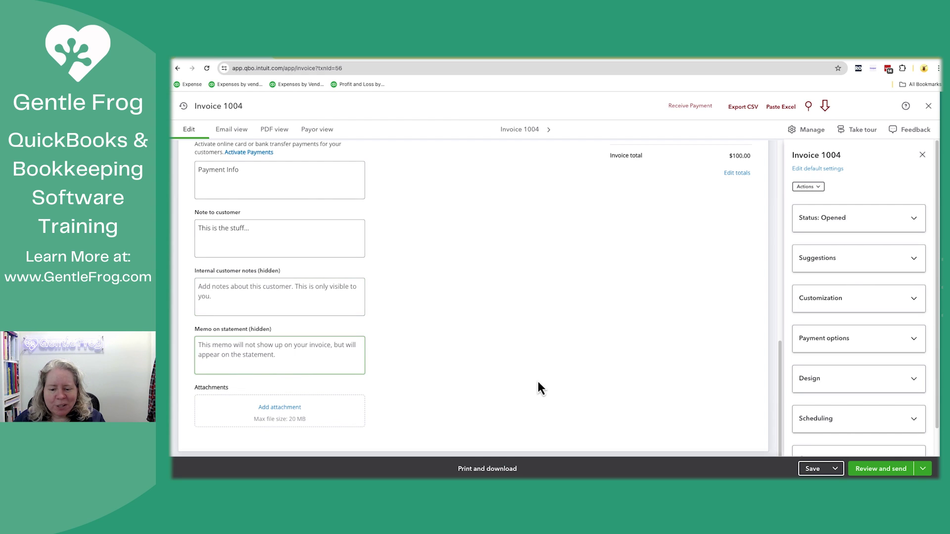
# Step: Void invoice 1004 again through Actions > Void and confirm
pyautogui.click(816, 187)
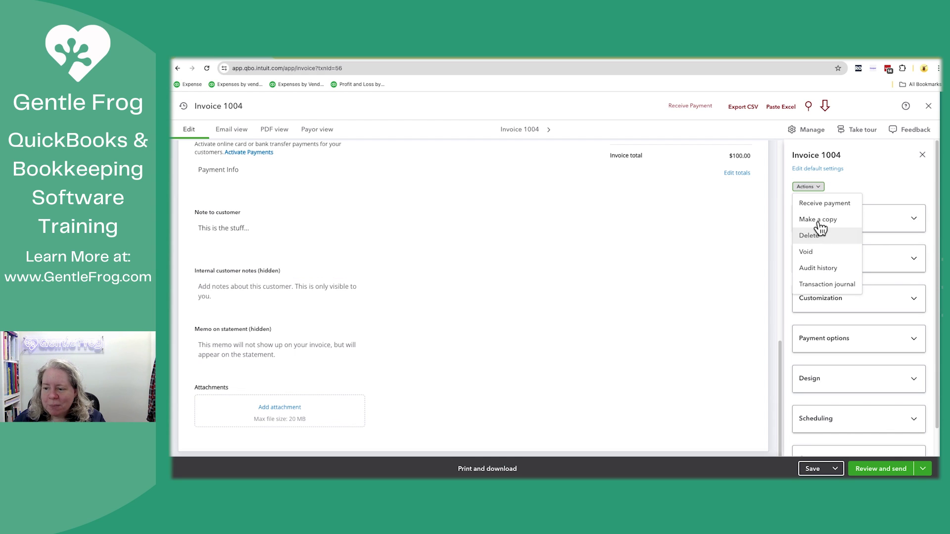
pyautogui.click(814, 252)
pyautogui.click(583, 334)
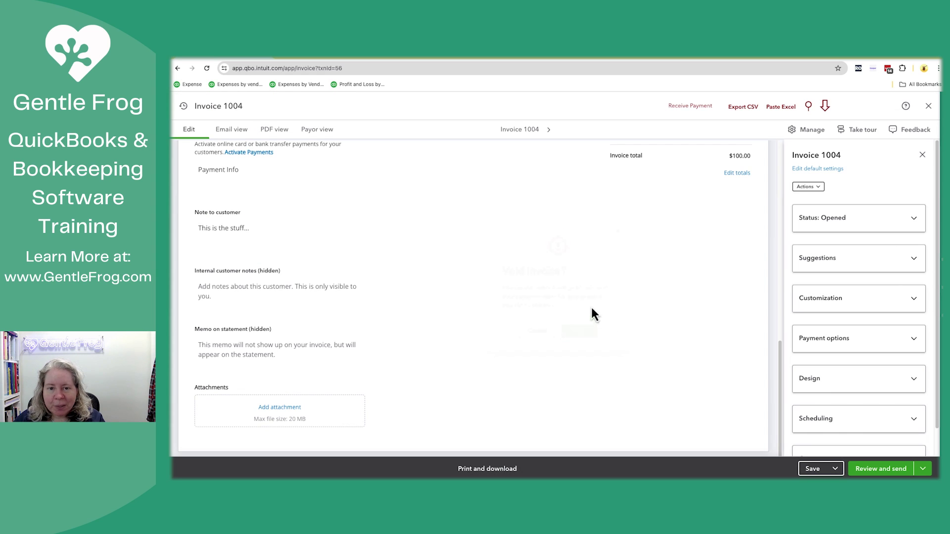